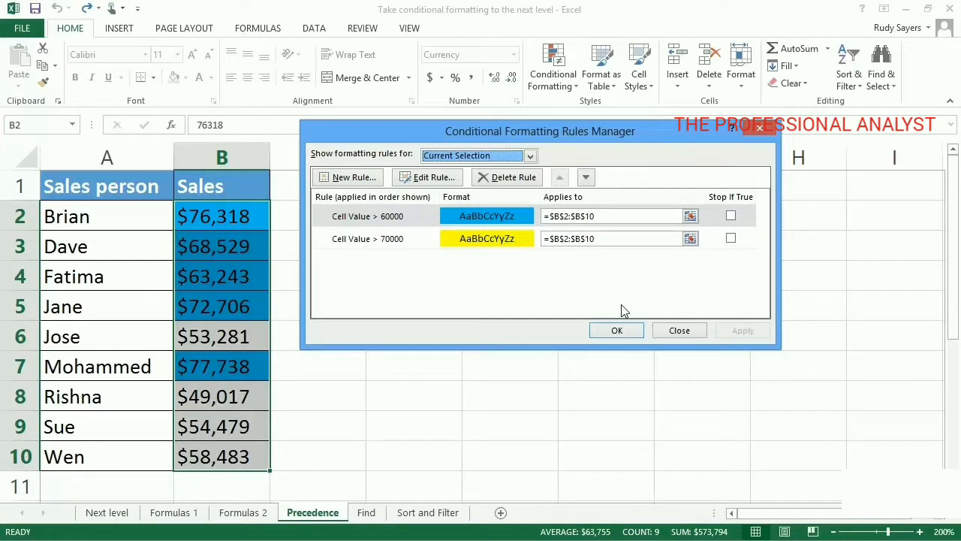
Move the "Cell Value > 60000" rule below the "Cell Value > 70000" rule for the current selection and apply the new order
click(530, 156)
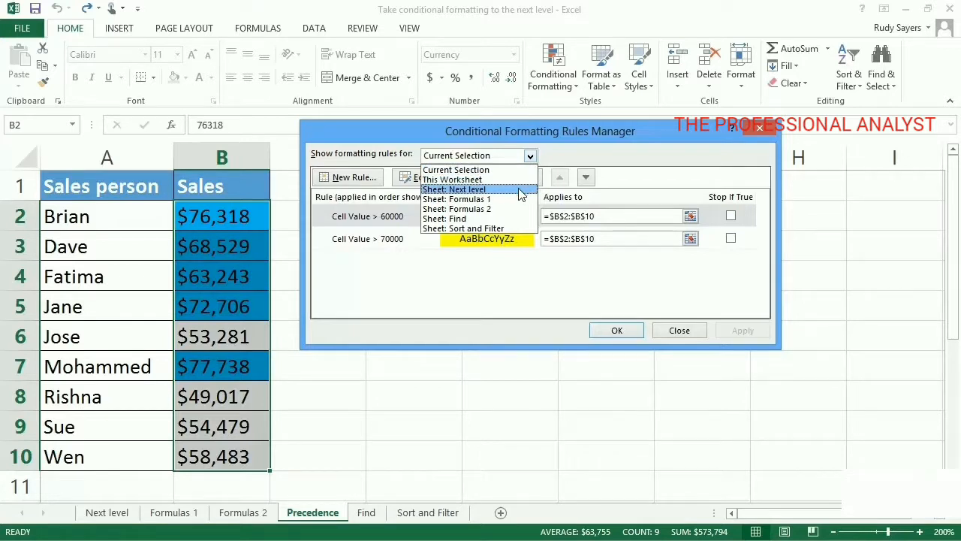
click(518, 170)
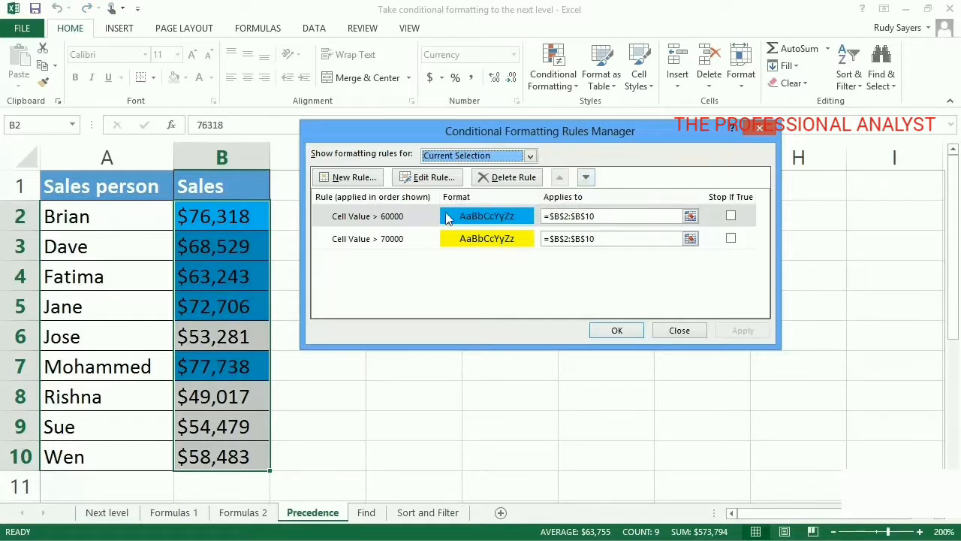
click(416, 241)
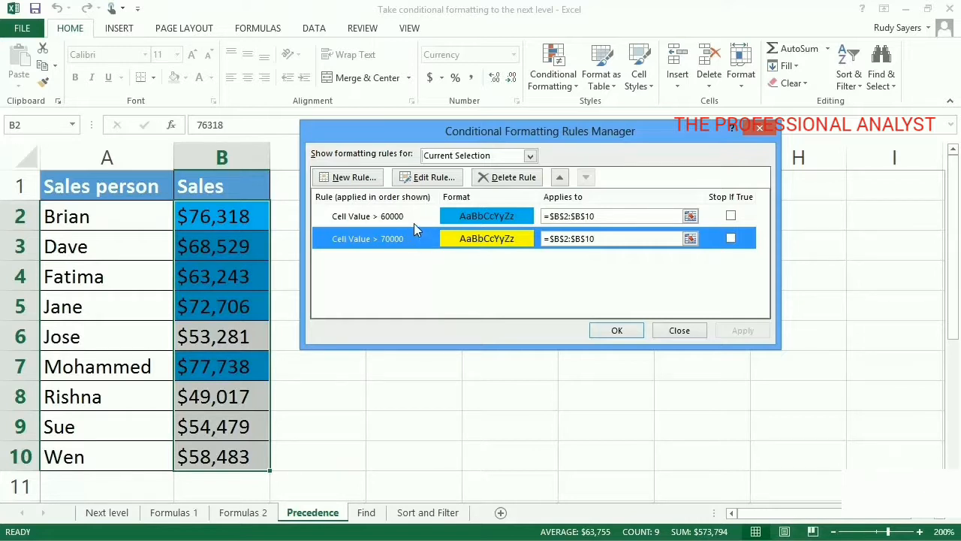
click(413, 217)
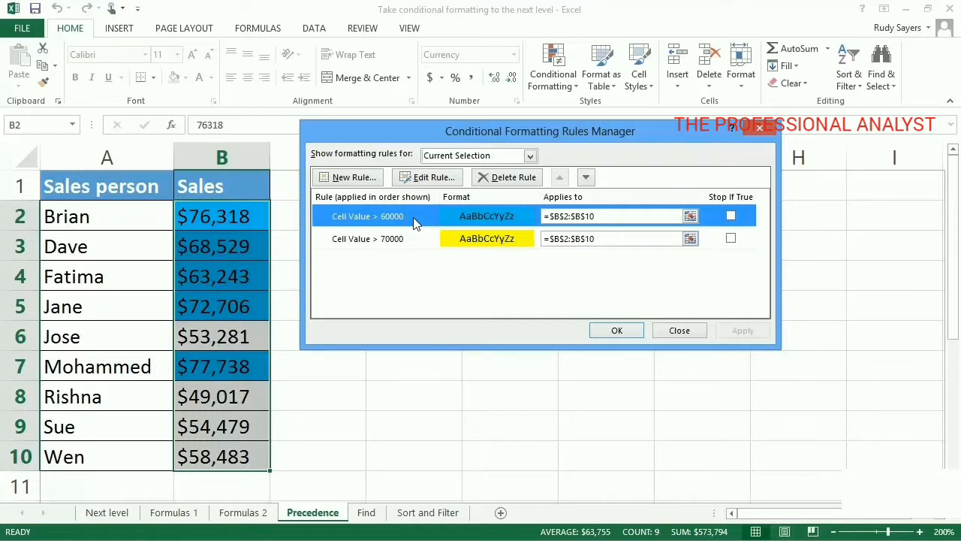
click(585, 178)
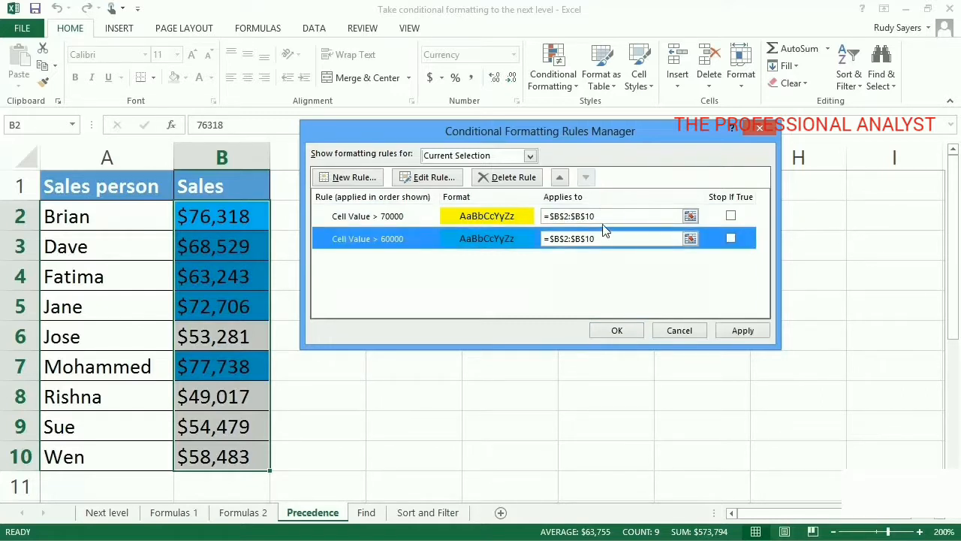
click(617, 330)
click(620, 325)
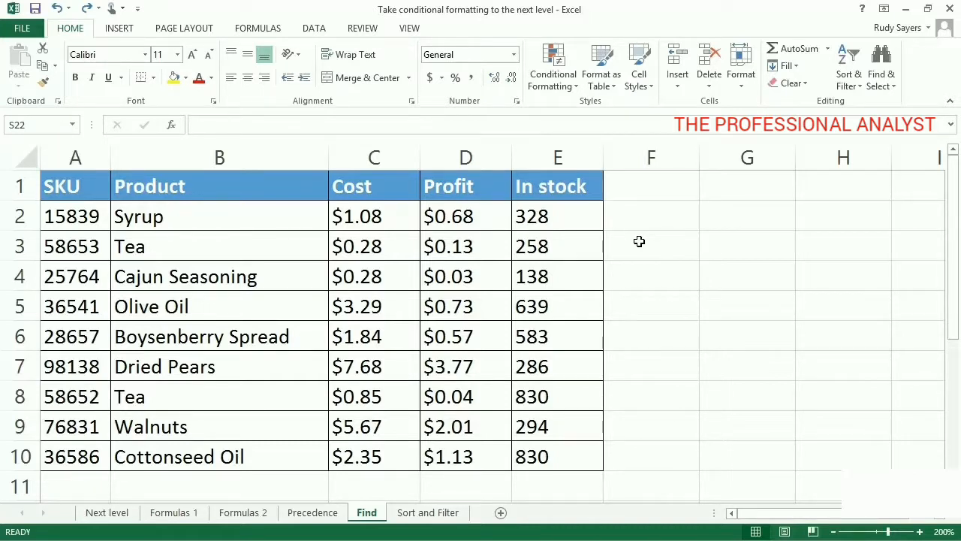
Find all conditionally formatted cells on the Find sheet and review the rules applied to that selection
click(891, 87)
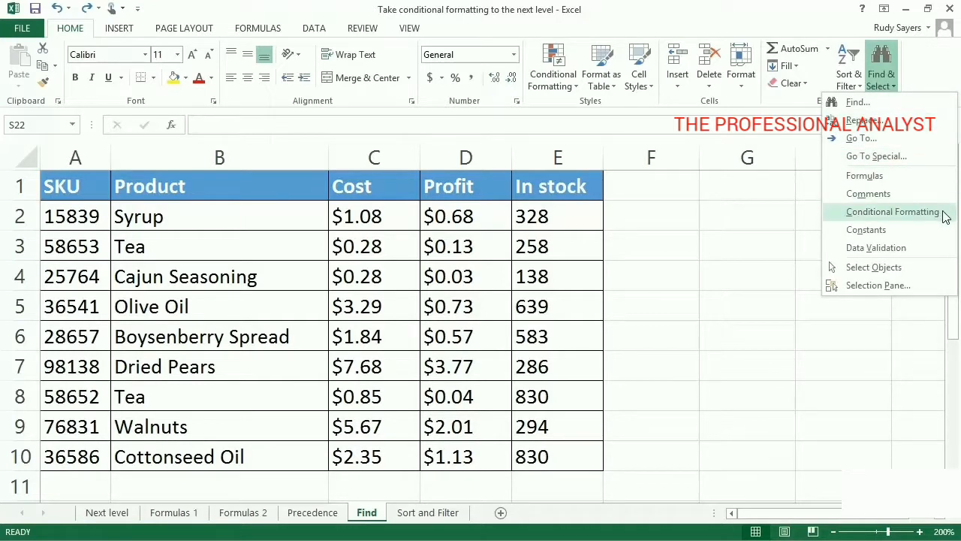
click(891, 211)
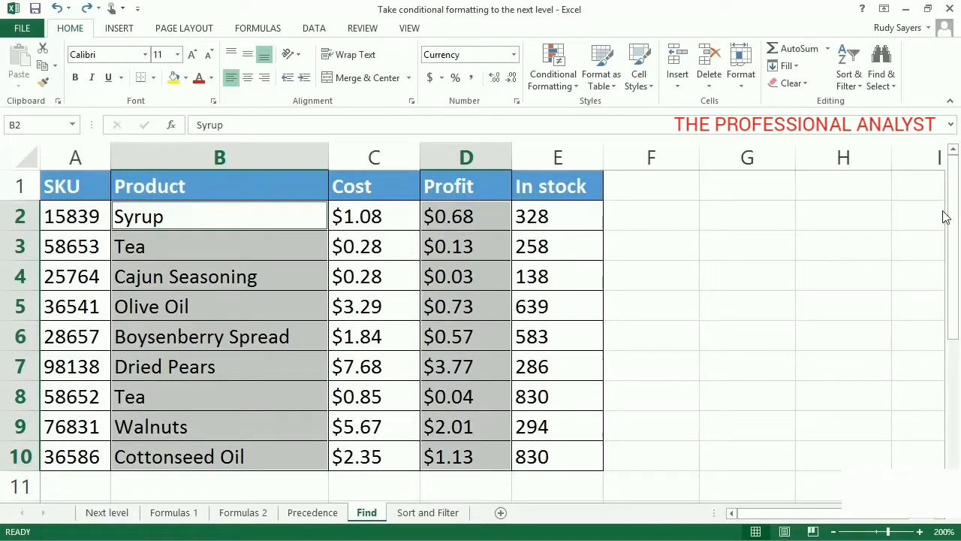
click(572, 86)
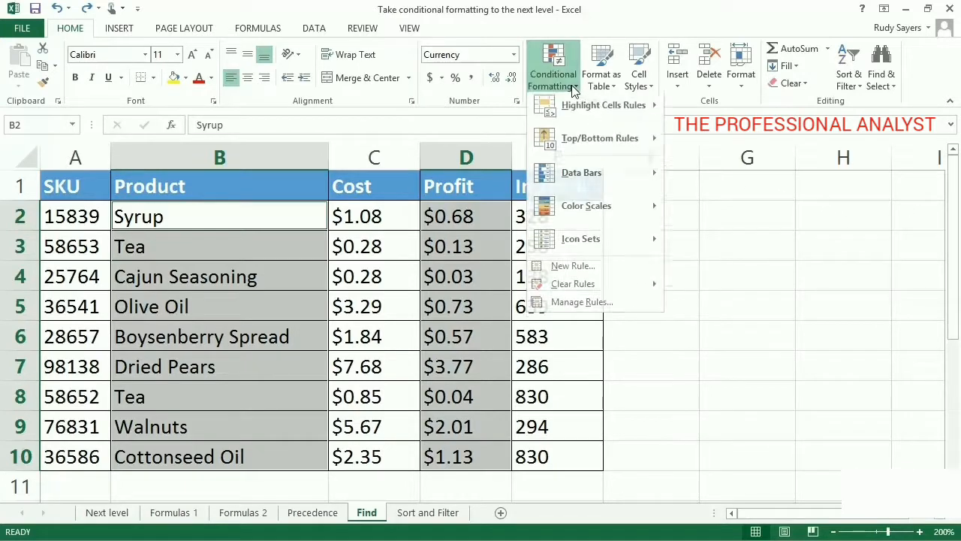
click(619, 303)
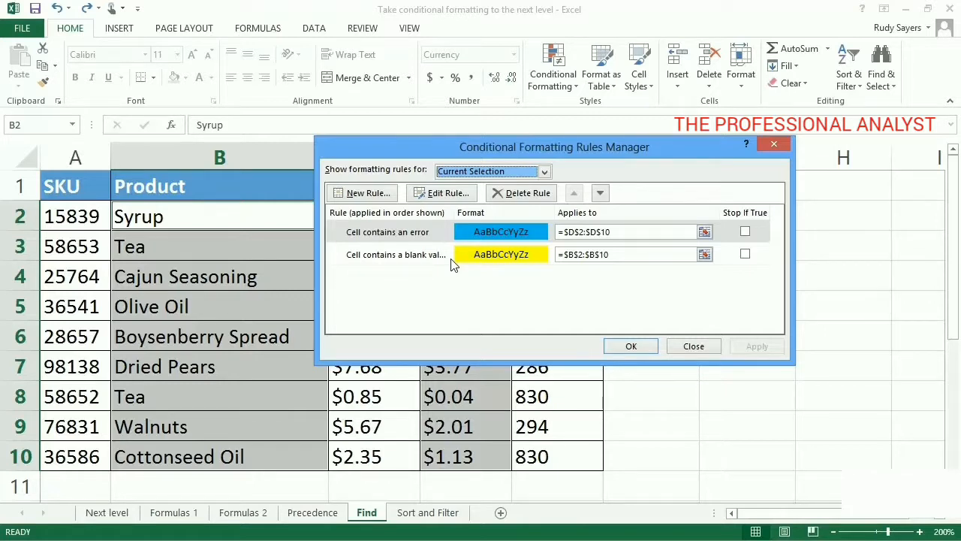
click(681, 343)
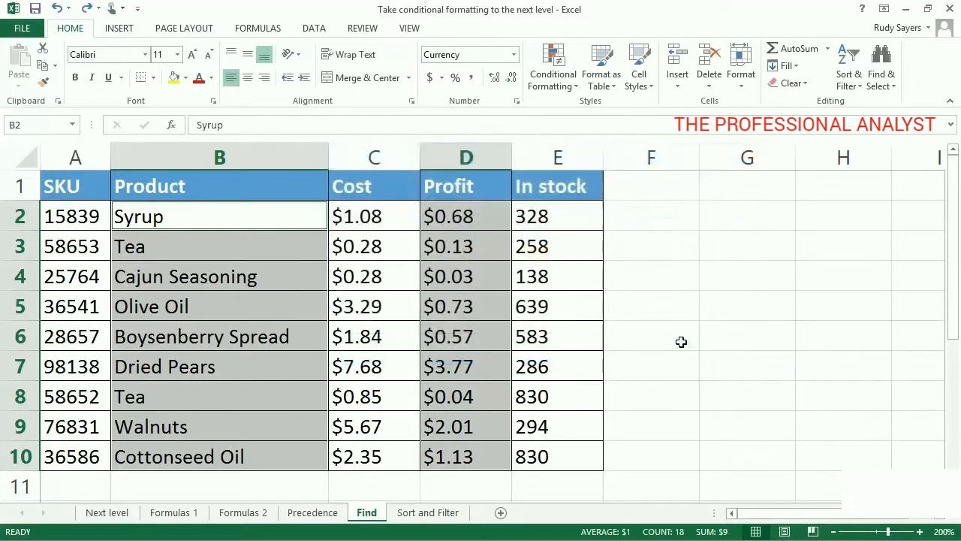
Clear the contents of product cell B3 on the Find sheet
click(300, 253)
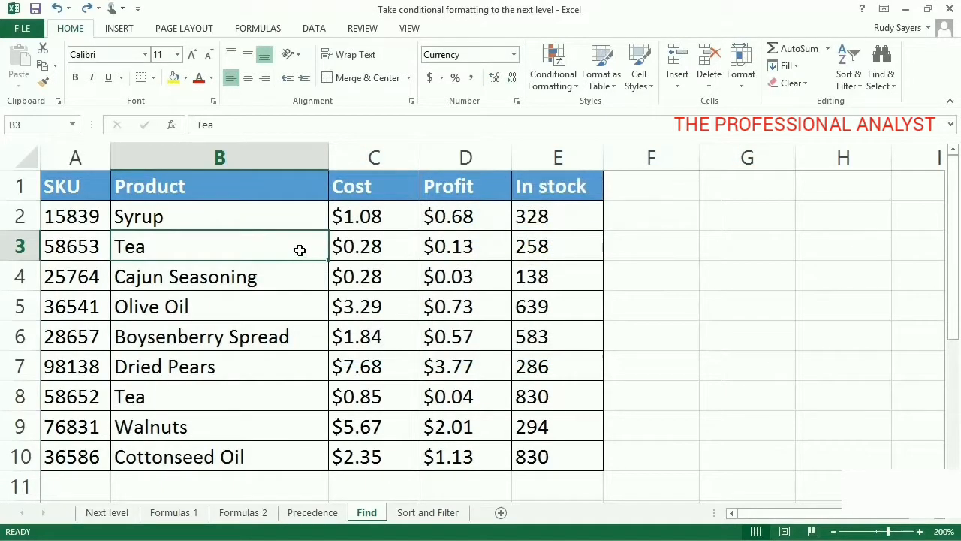
right_click(300, 250)
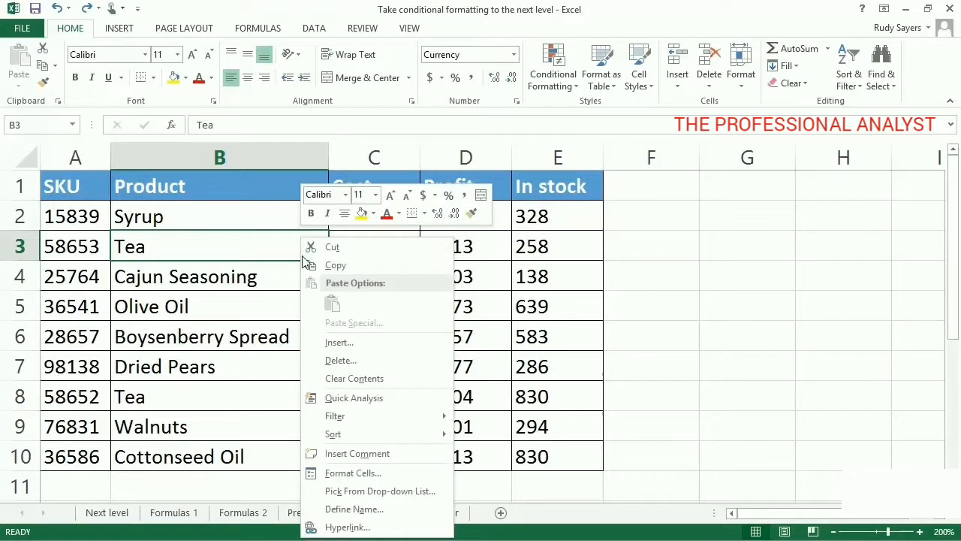
click(340, 379)
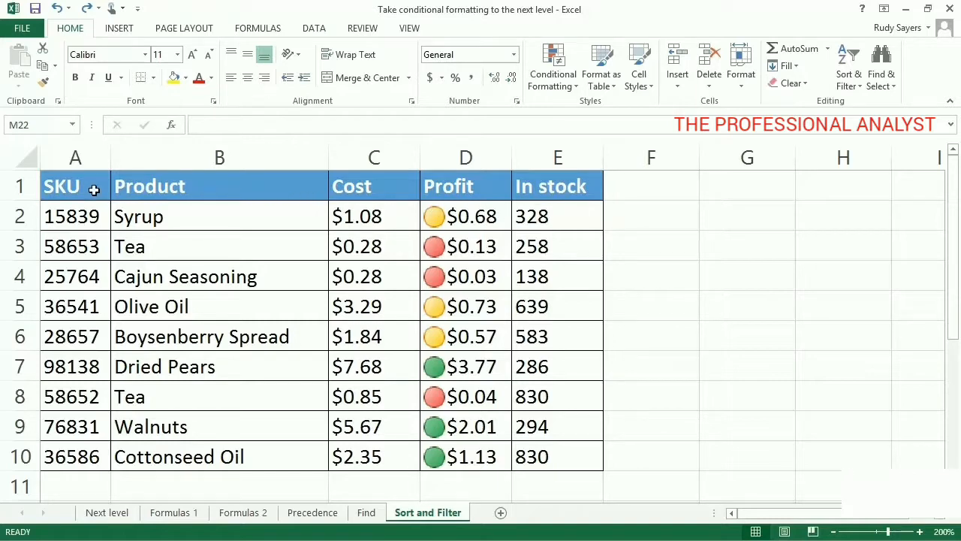
Set up a custom sort of A1:E10 on the Sort and Filter sheet by Profit cell icon, with green on top
drag(93, 190, 541, 450)
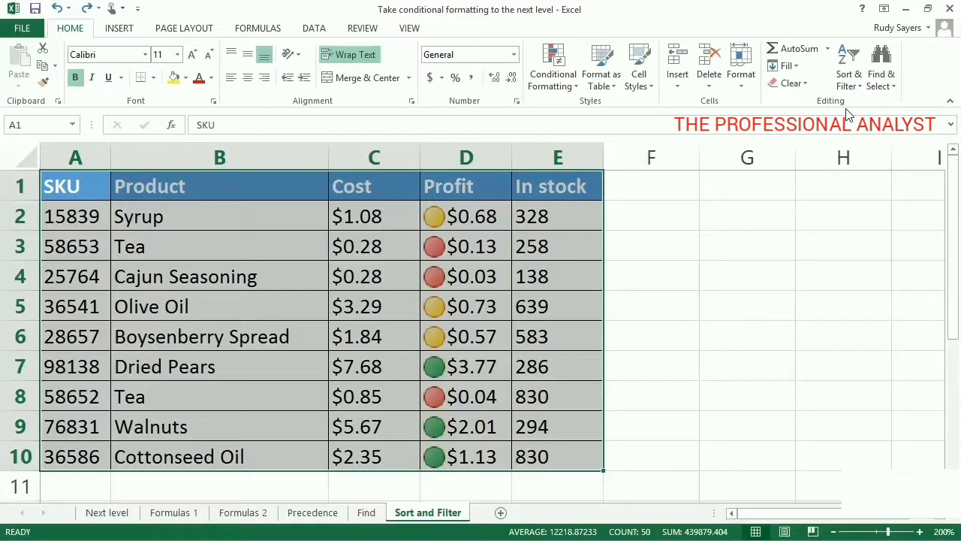
click(848, 84)
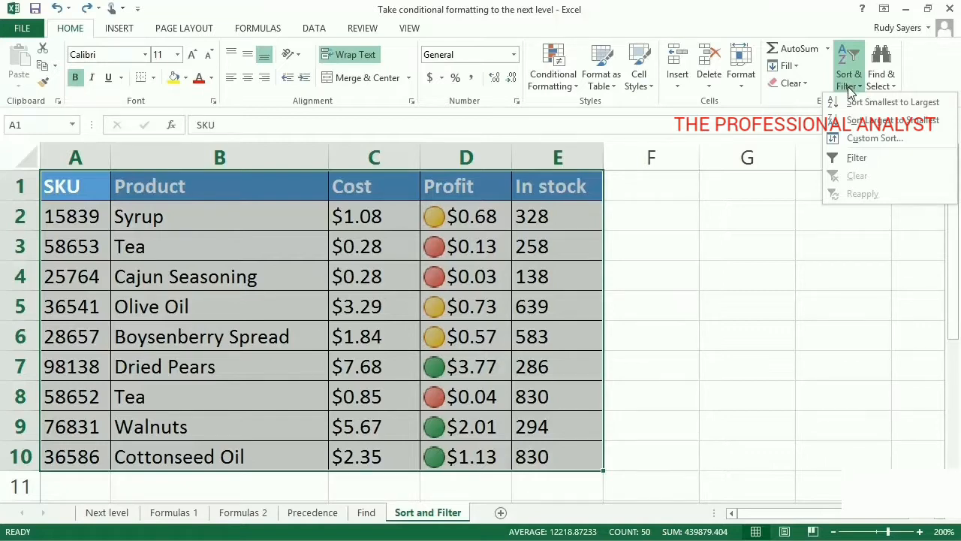
click(864, 139)
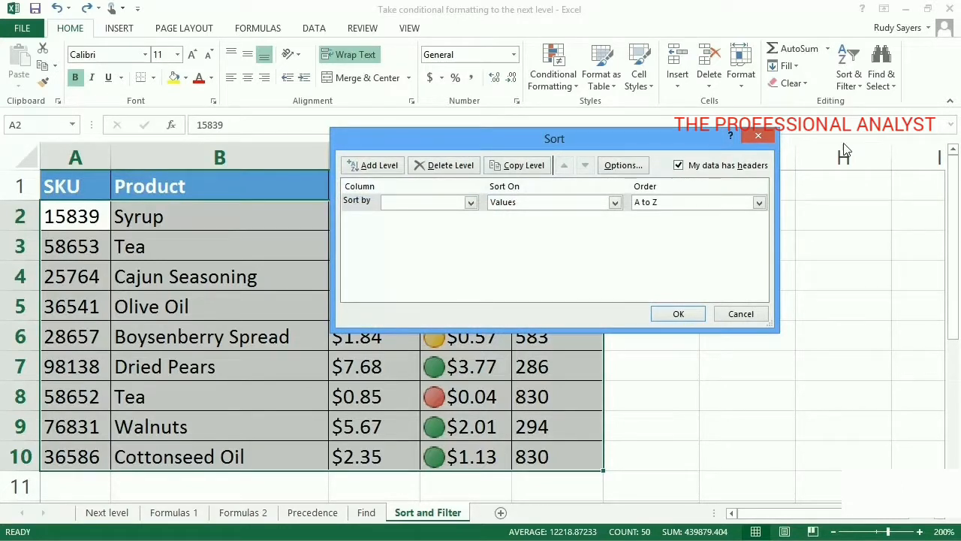
click(470, 202)
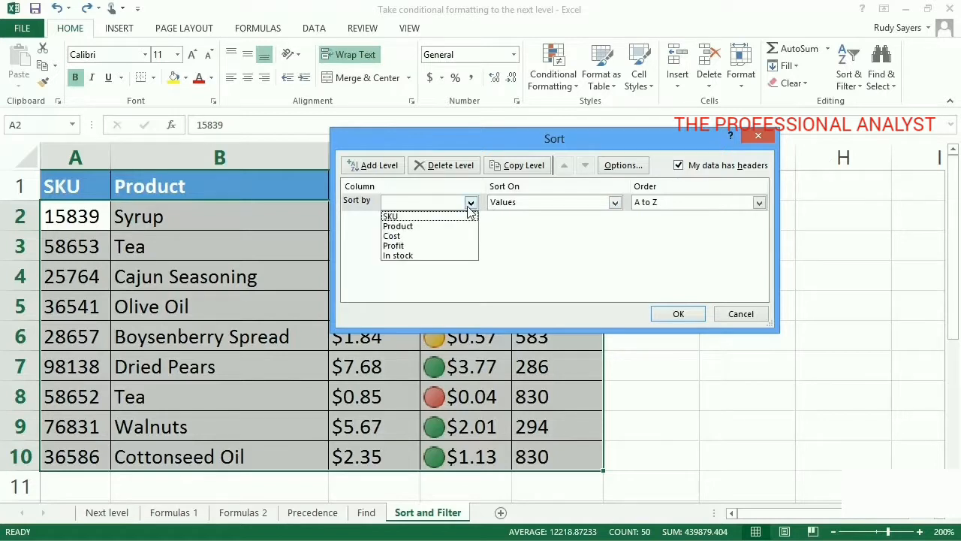
click(458, 246)
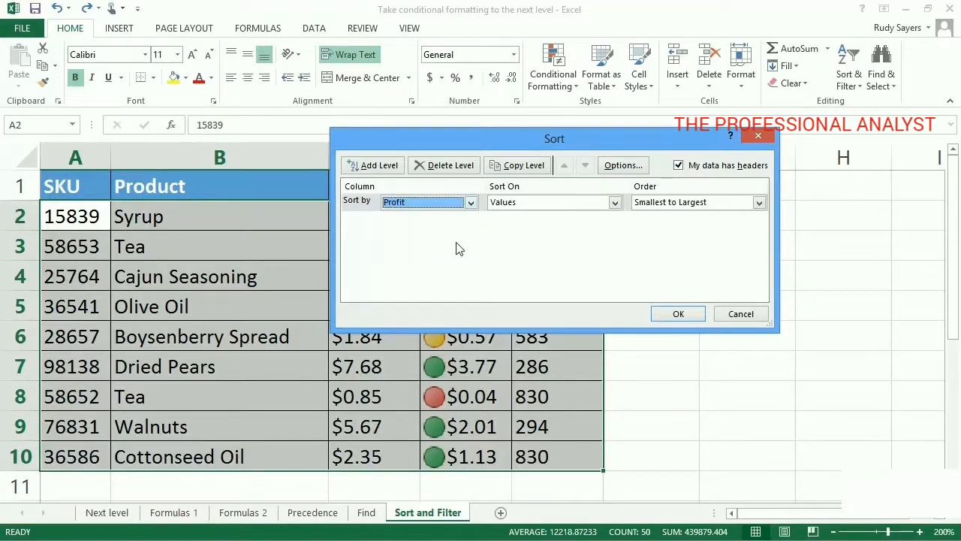
click(615, 203)
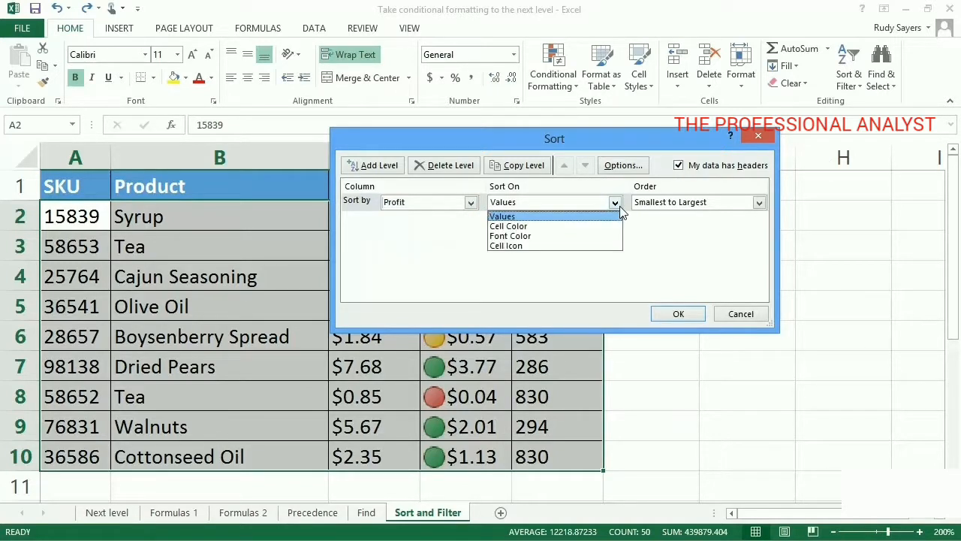
click(586, 246)
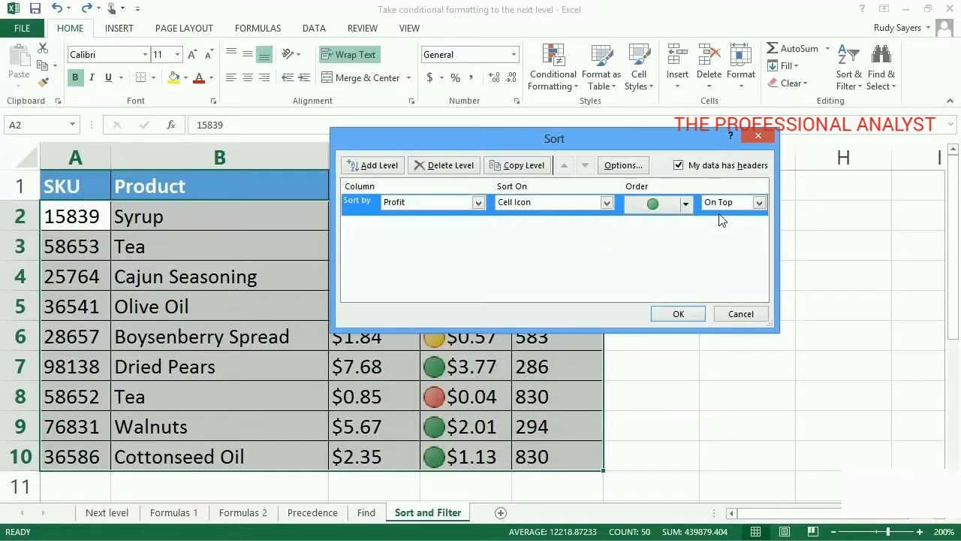
Copy the Profit sort level, set the copy to the red icon On Bottom, and apply the sort
click(538, 166)
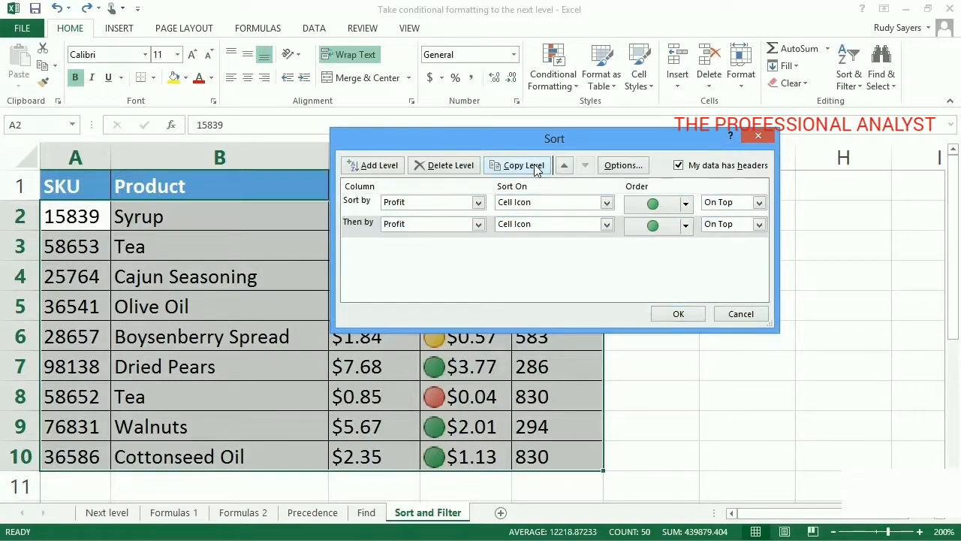
click(686, 227)
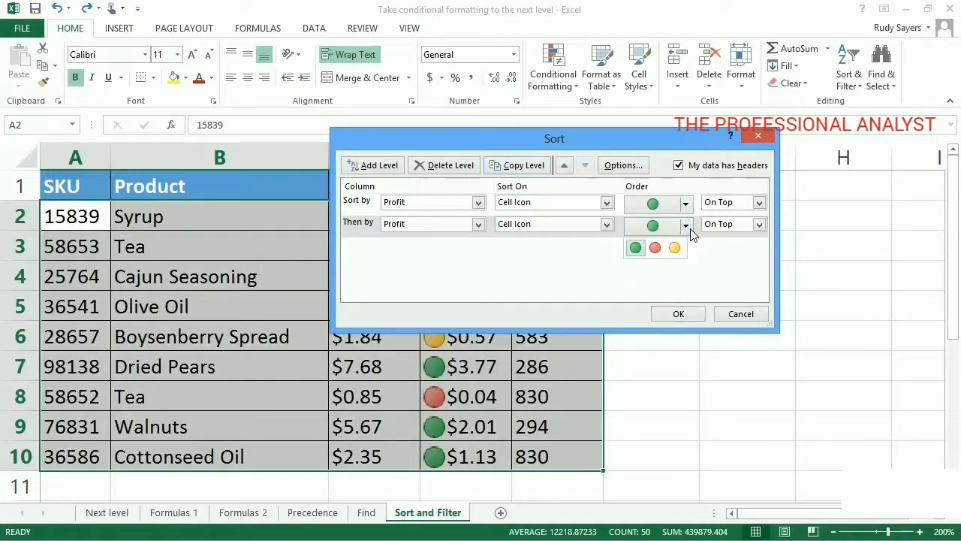
click(654, 250)
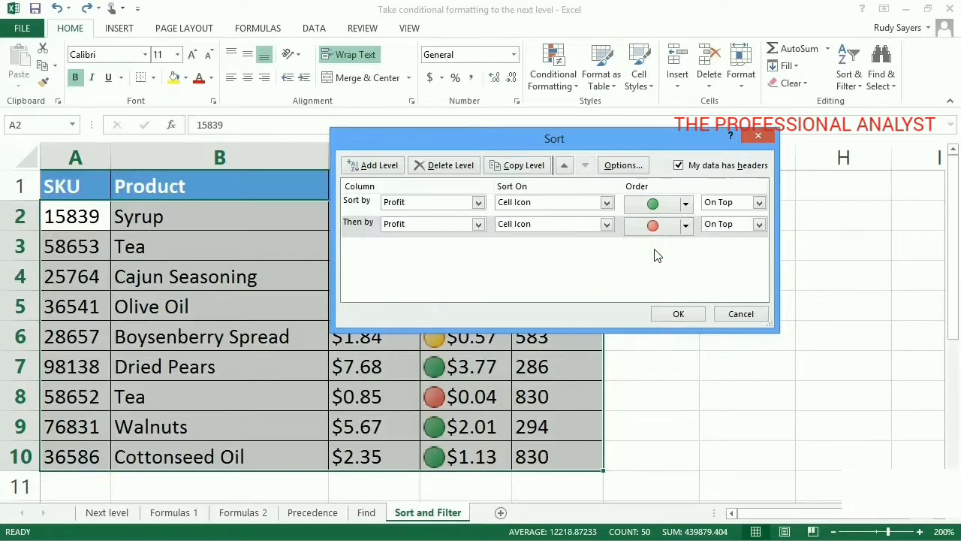
click(759, 225)
click(749, 250)
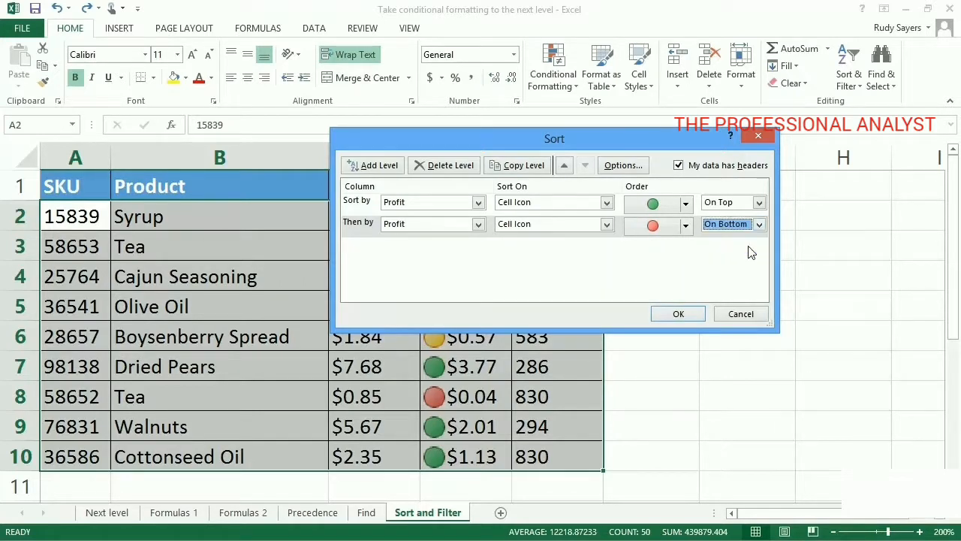
click(678, 313)
click(678, 312)
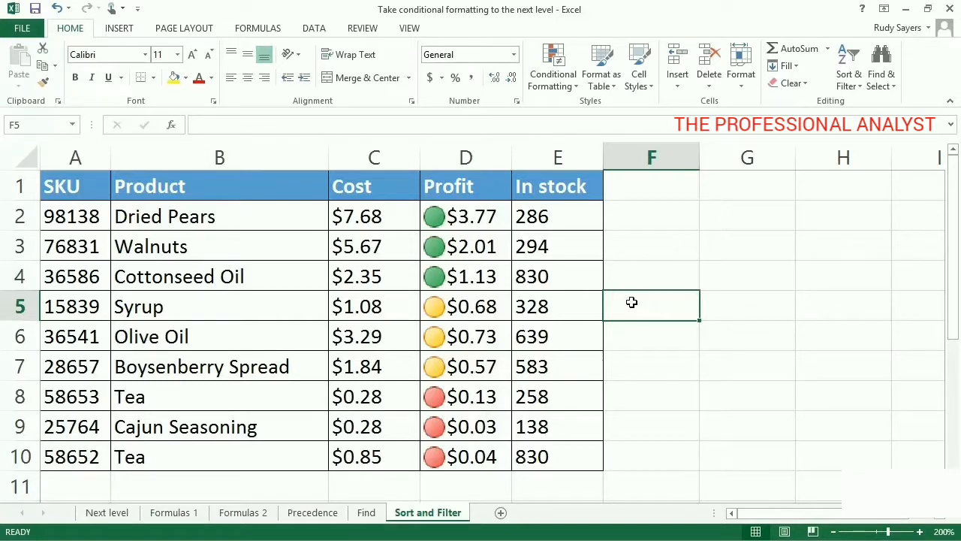
Add filters to the product table A1:E10 and filter the Profit column by the red cell icon
drag(98, 190, 566, 444)
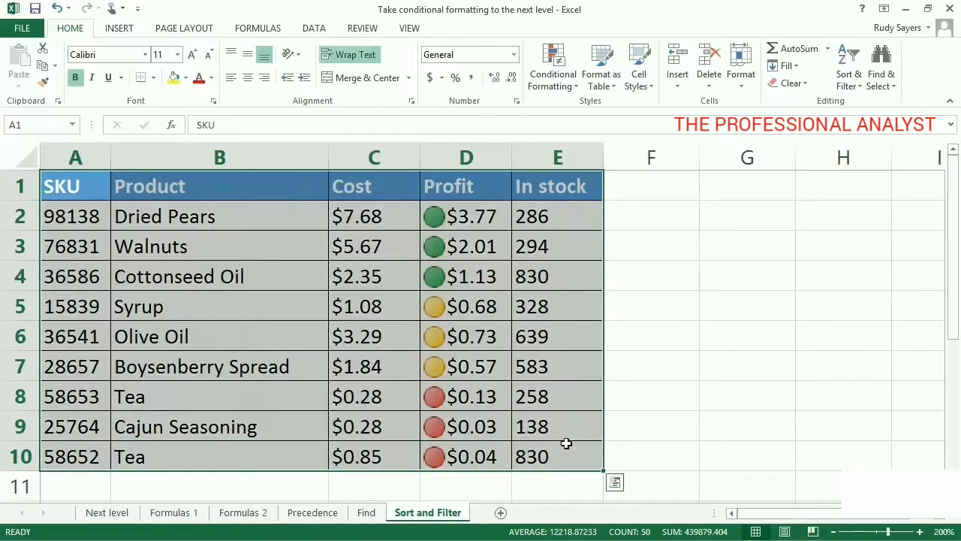
click(860, 80)
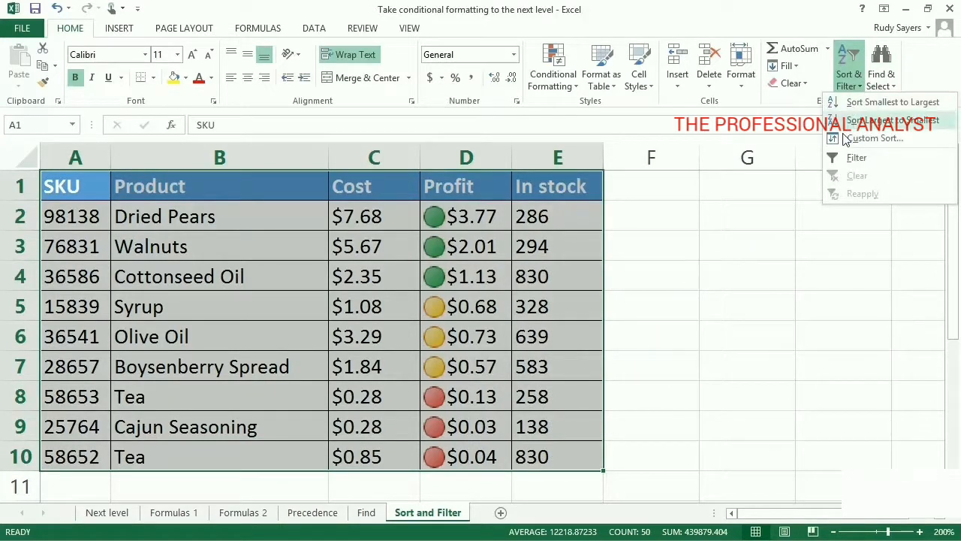
click(853, 158)
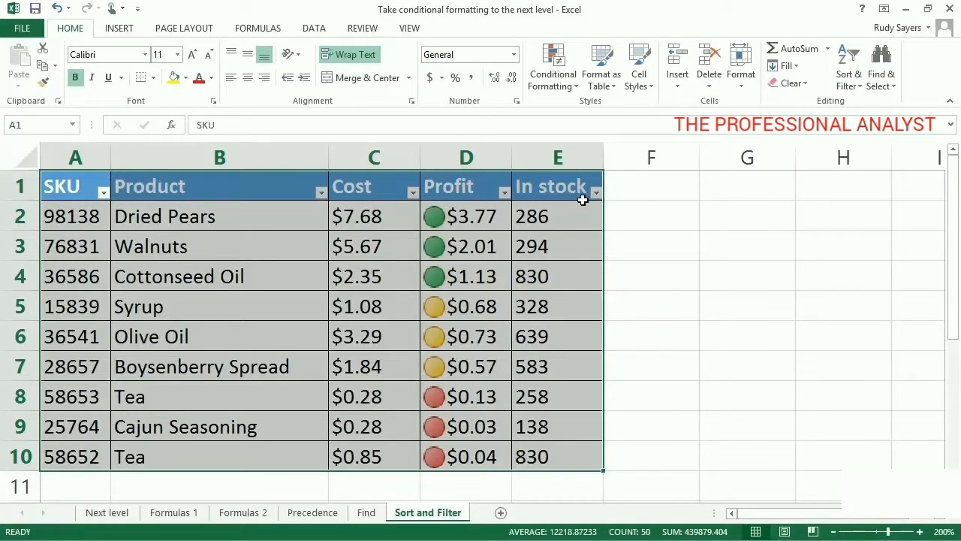
click(504, 193)
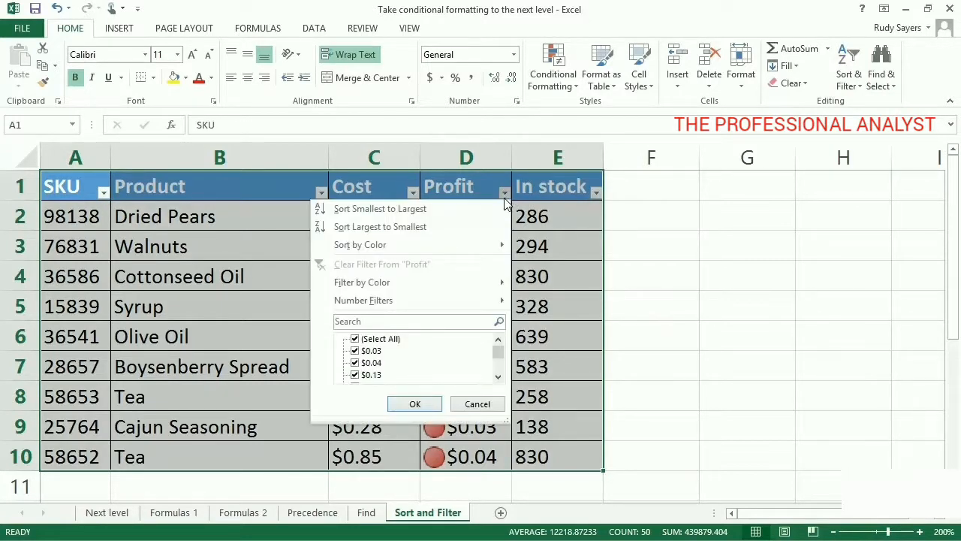
mouse_move(491, 287)
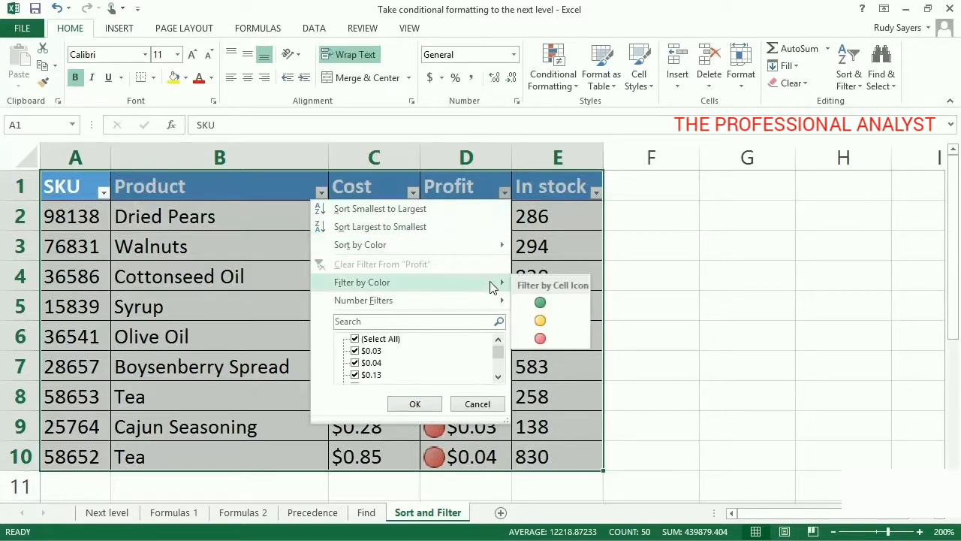
click(548, 338)
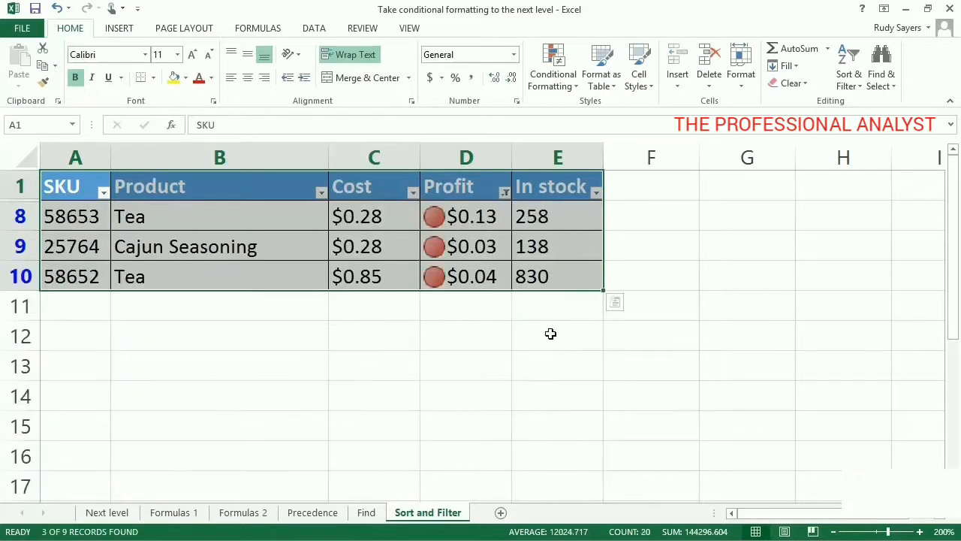
click(635, 277)
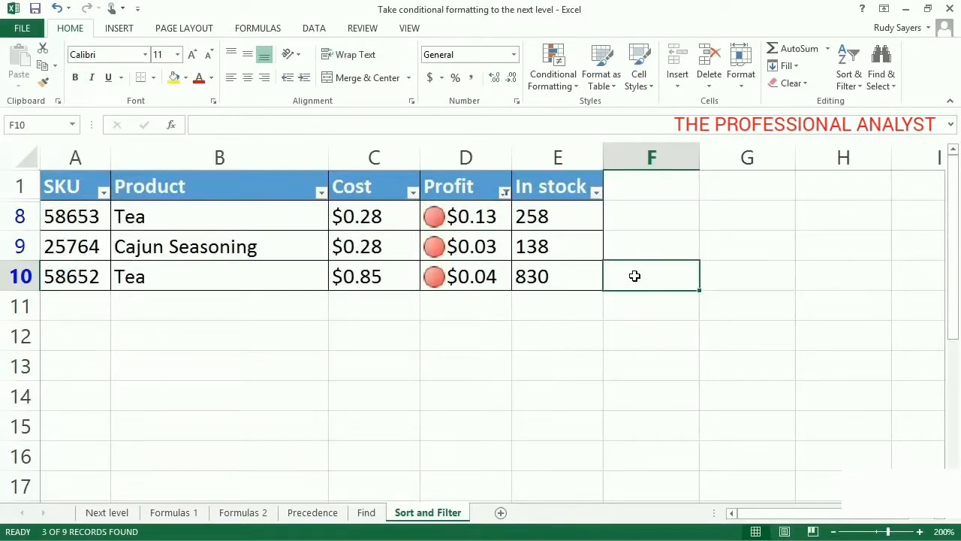